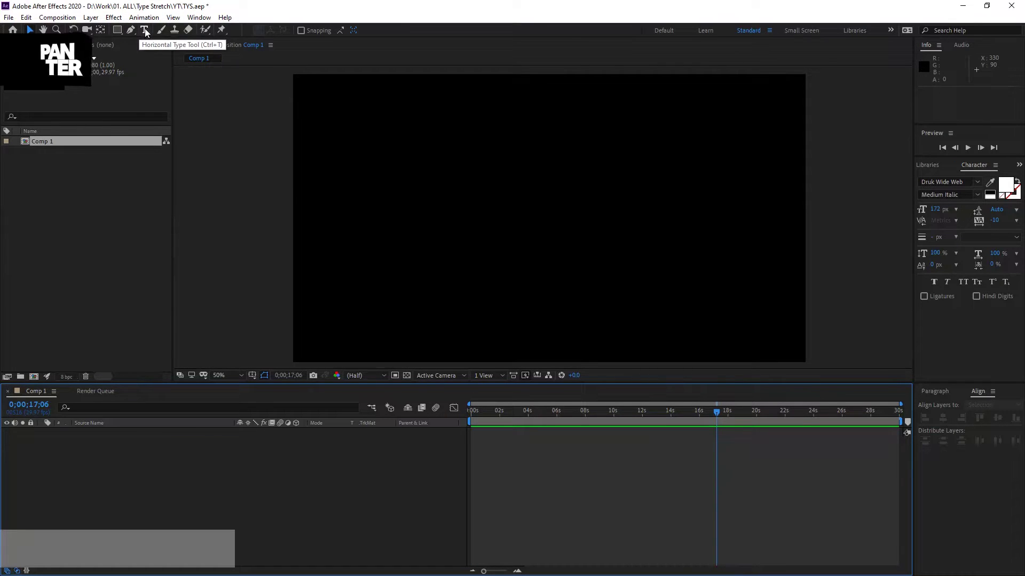
# - Create a white PANTER text layer in the composition with the Horizontal Type tool
pyautogui.click(143, 29)
pyautogui.click(447, 206)
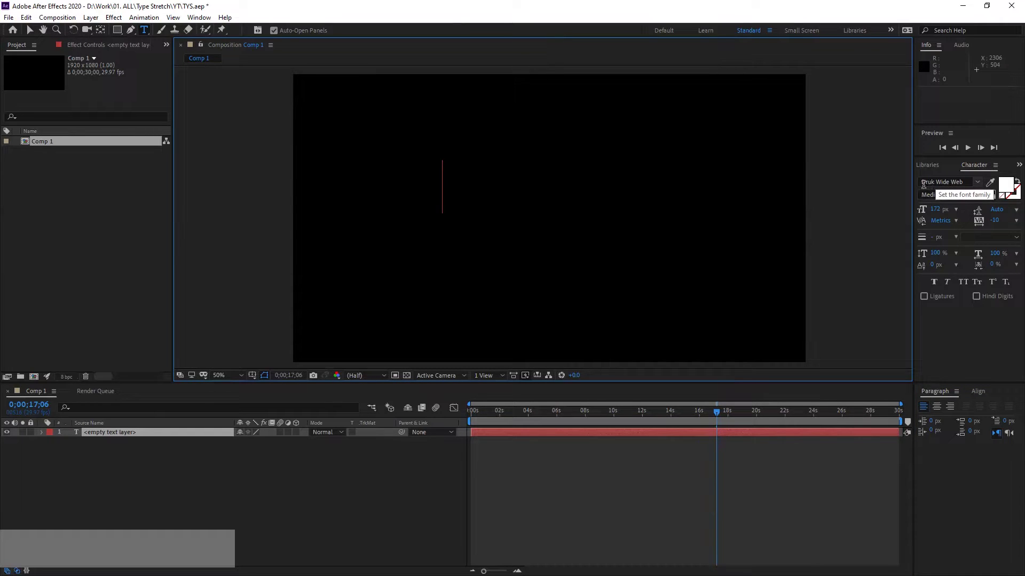
pyautogui.write('PANTER')
pyautogui.press('Escape')
# - Move the PANTER text to the centre of the frame and deselect it
pyautogui.press('v')
pyautogui.moveTo(647, 184); pyautogui.dragTo(618, 214)
pyautogui.press('capslock')
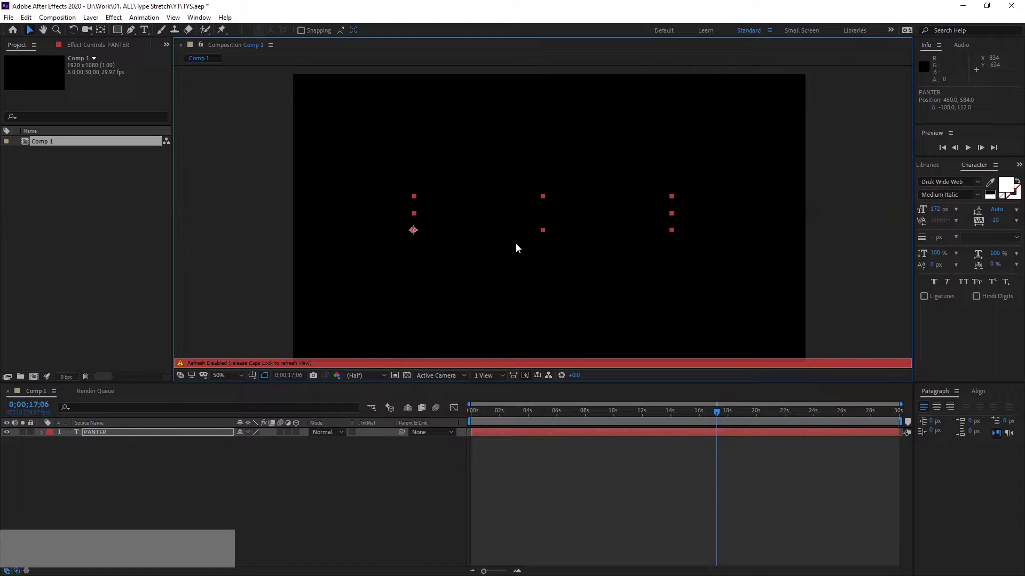
pyautogui.press('capslock')
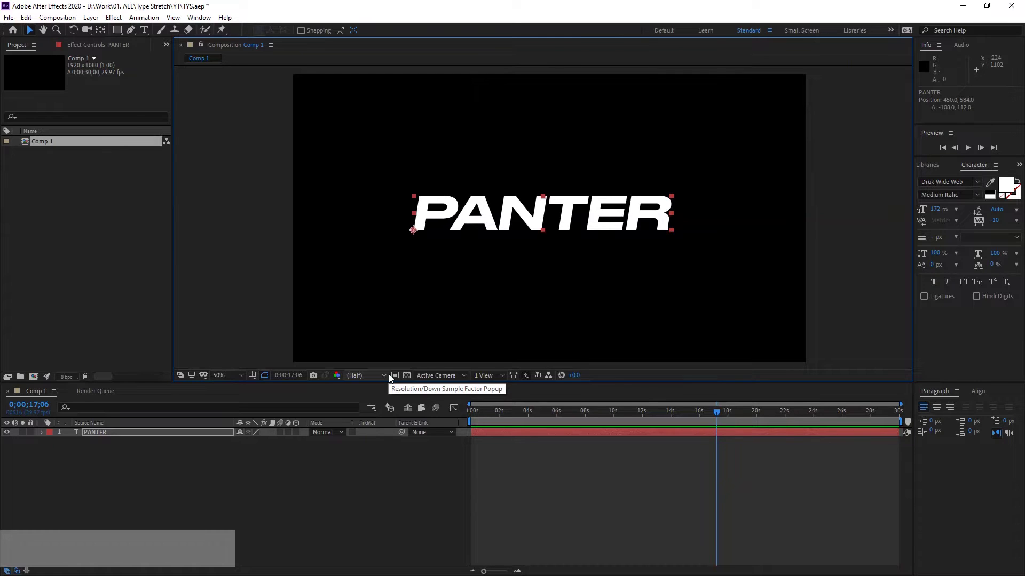
pyautogui.moveTo(681, 228); pyautogui.dragTo(679, 228)
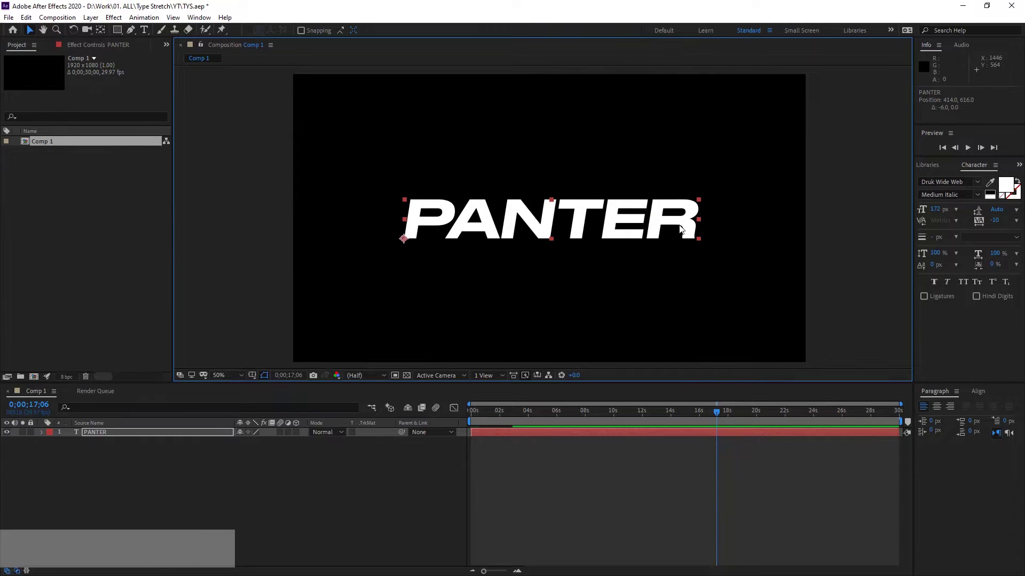
pyautogui.click(834, 210)
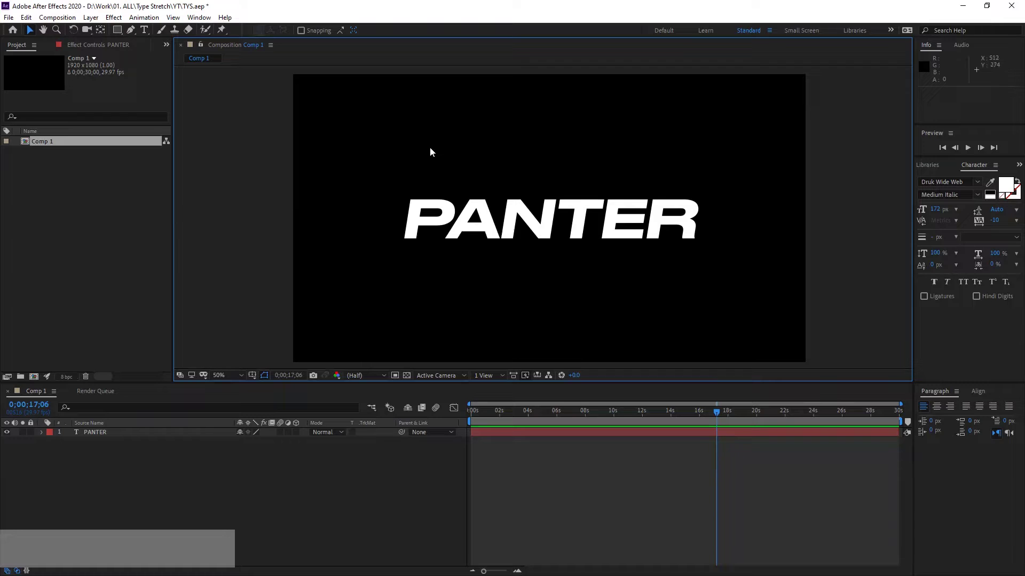
# - Show rulers and place vertical guides at PANTER's left and right edges
pyautogui.hotkey('ctrl', 'r')
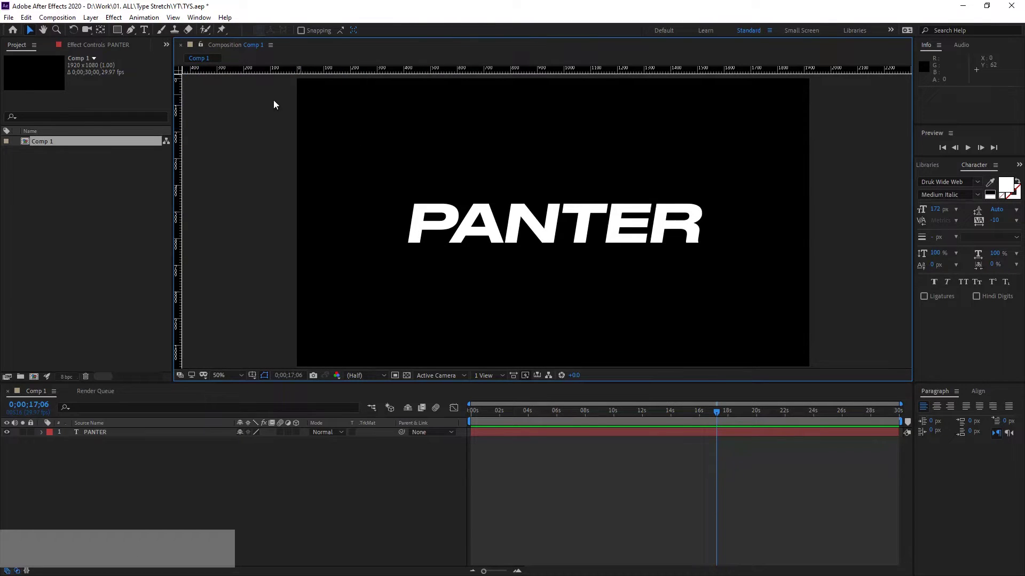
pyautogui.moveTo(178, 217); pyautogui.dragTo(409, 246)
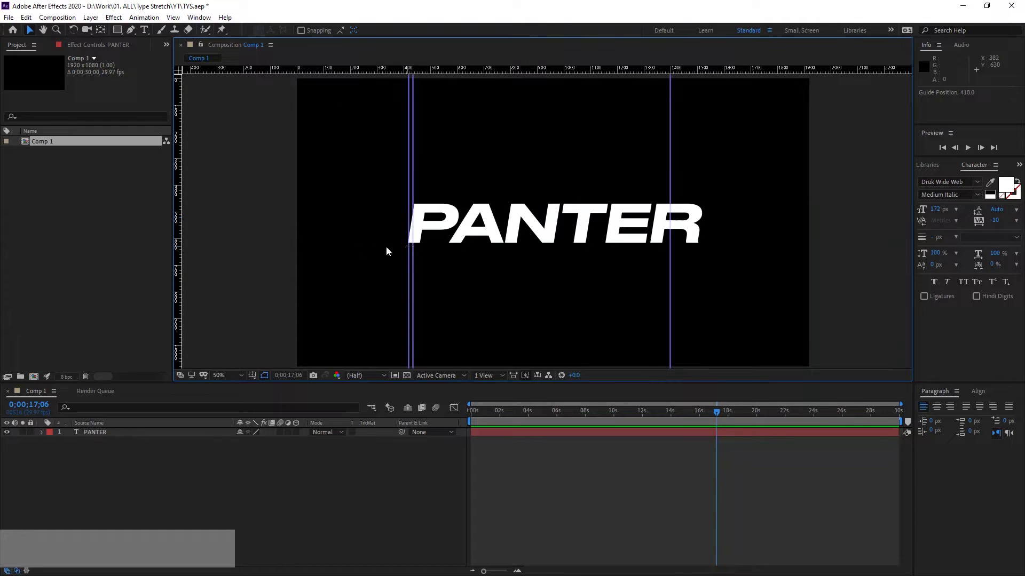
pyautogui.moveTo(179, 243); pyautogui.dragTo(694, 268)
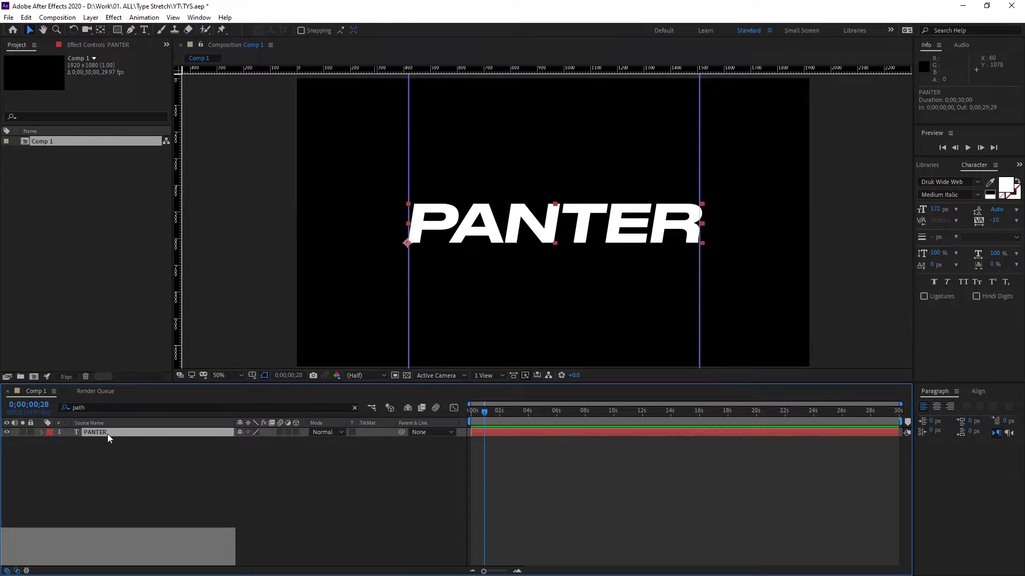
# - Convert the PANTER text layer with Create Shapes from Text
pyautogui.rightClick(119, 434)
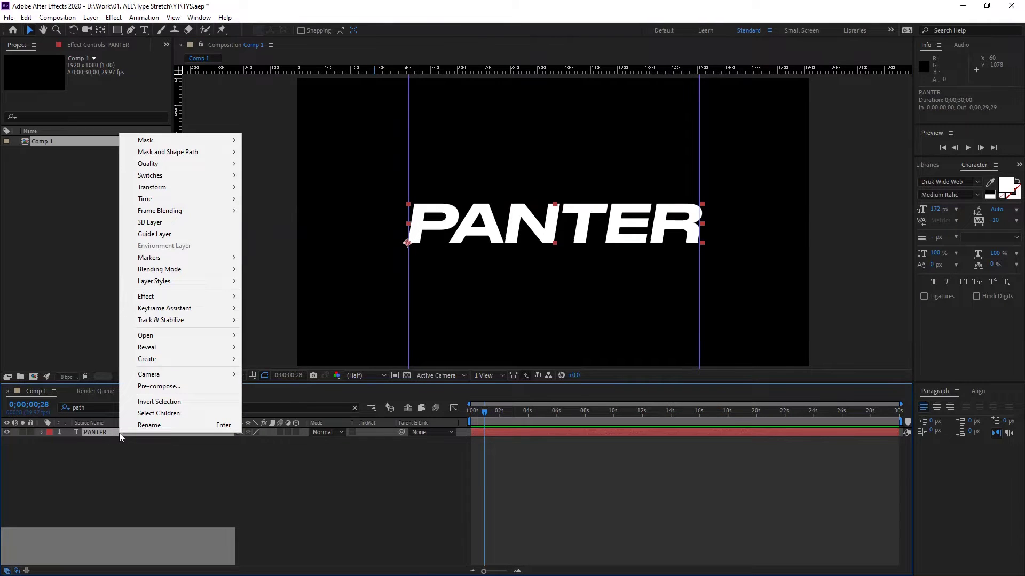
pyautogui.moveTo(171, 360)
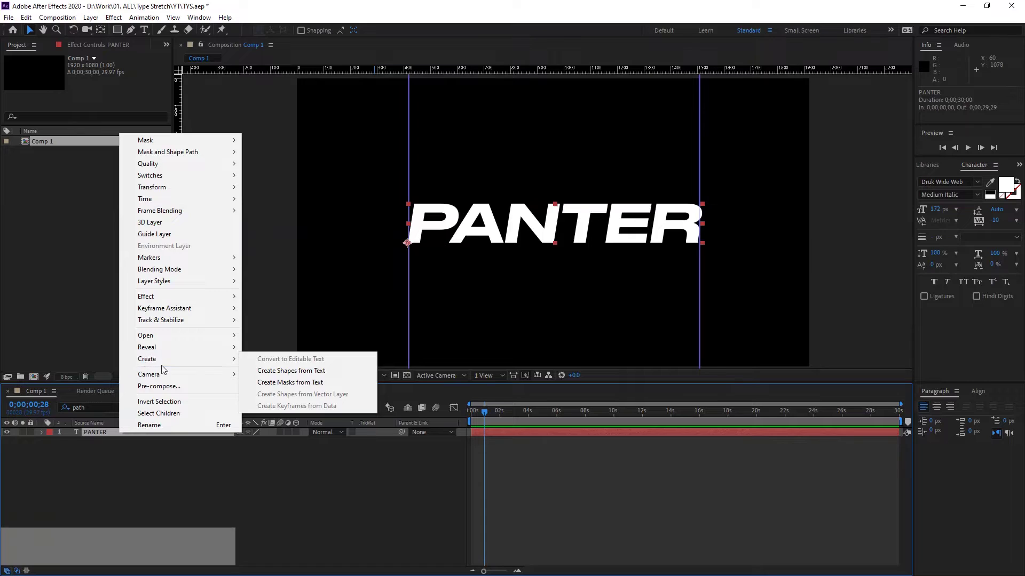
pyautogui.click(327, 375)
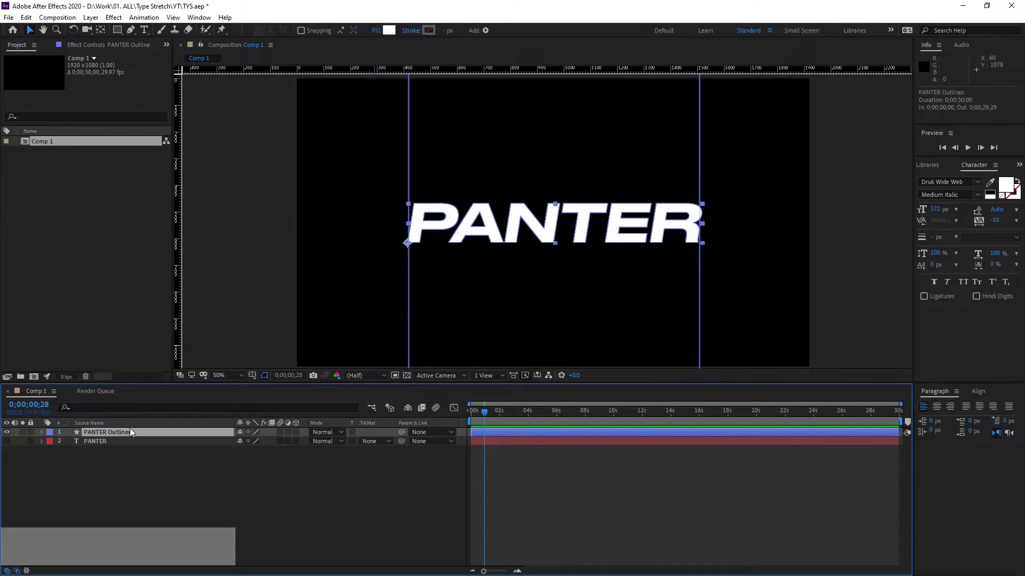
# - Filter the timeline properties by 'path' and set the current time to frame zero
pyautogui.click(82, 407)
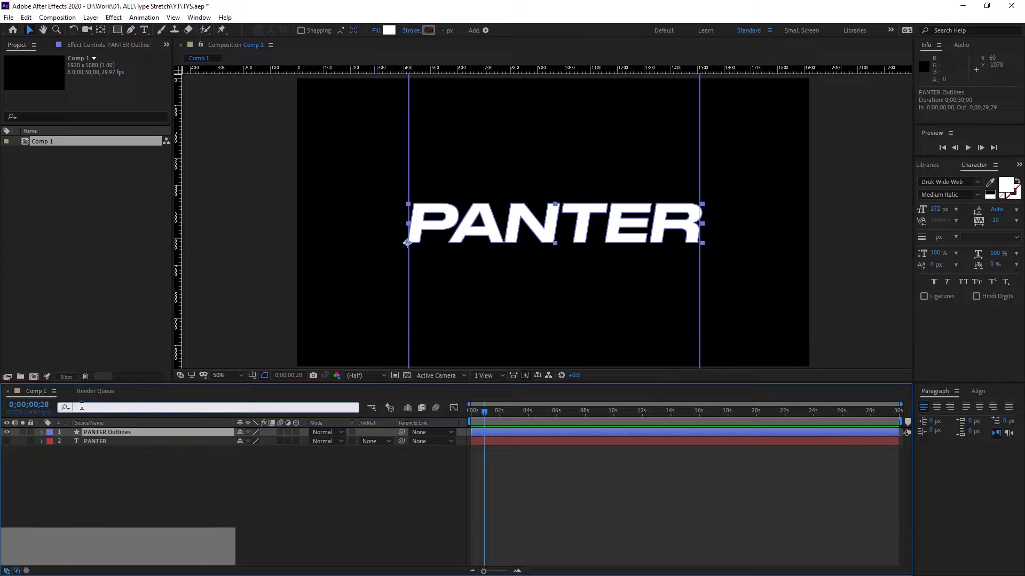
pyautogui.write('path')
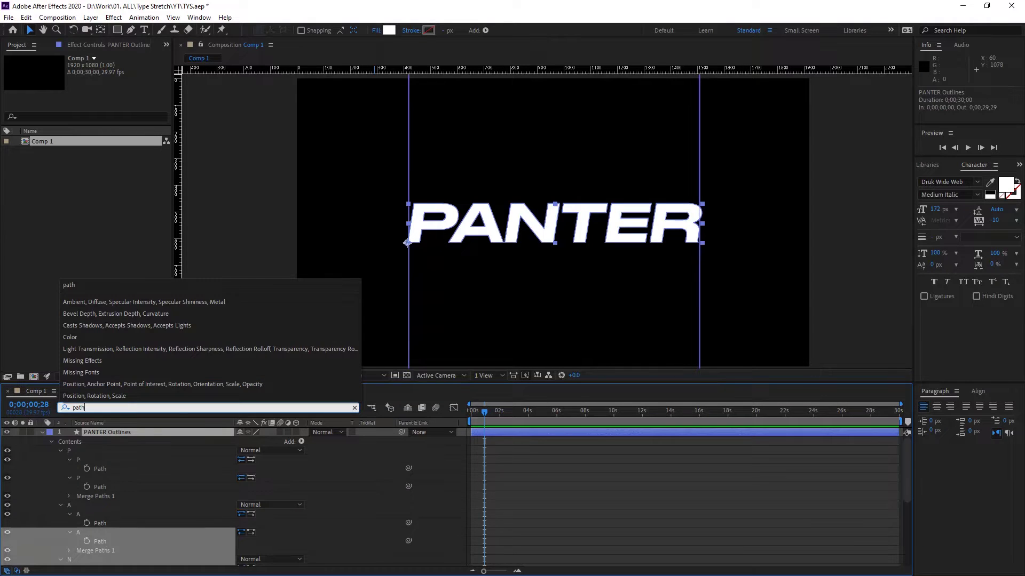
pyautogui.scroll(1, 100, 451)
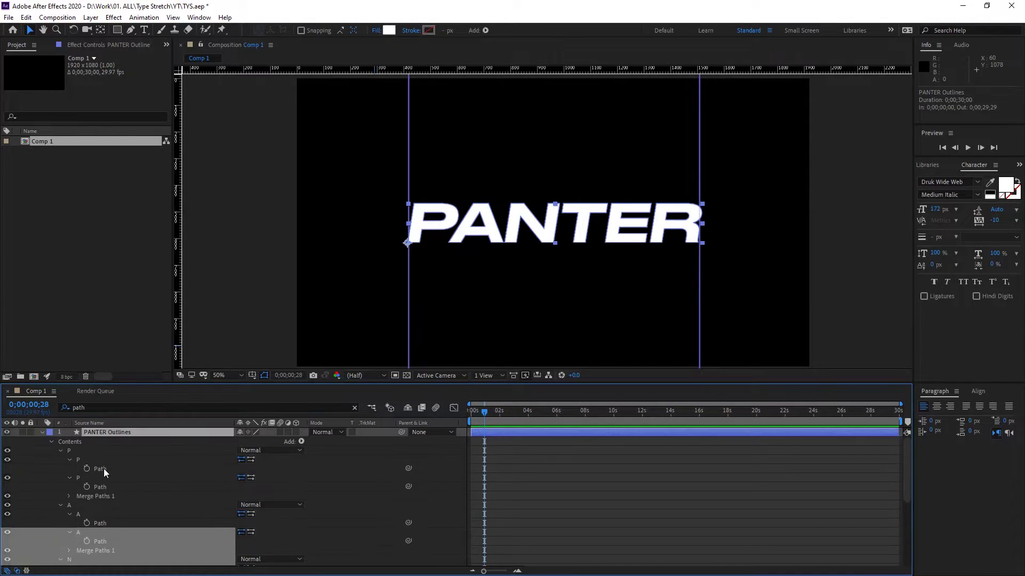
pyautogui.scroll(-5, 88, 481)
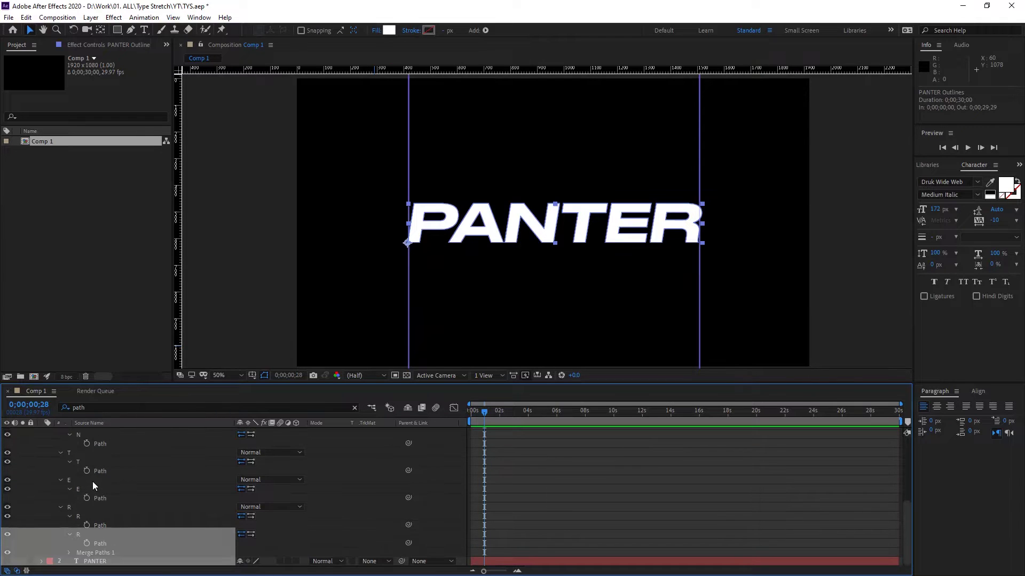
pyautogui.scroll(5, 93, 481)
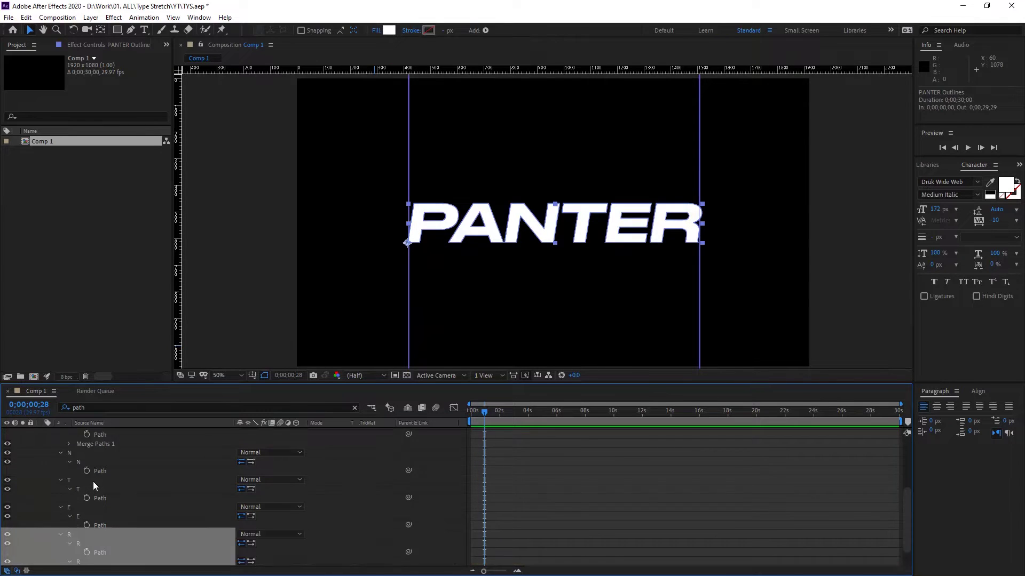
pyautogui.click(482, 414)
pyautogui.moveTo(482, 414); pyautogui.dragTo(460, 422)
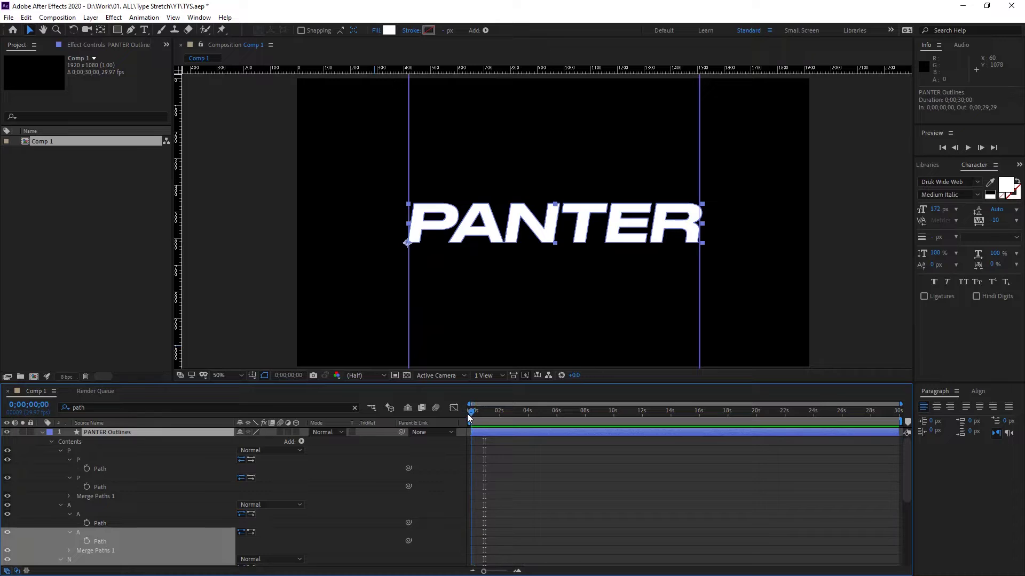
# - Add starting Path keyframes for every letter, from P through R
pyautogui.click(86, 470)
pyautogui.scroll(-4, 91, 497)
pyautogui.click(86, 468)
pyautogui.click(86, 496)
pyautogui.click(86, 523)
pyautogui.scroll(-1, 85, 521)
pyautogui.click(86, 525)
pyautogui.click(86, 544)
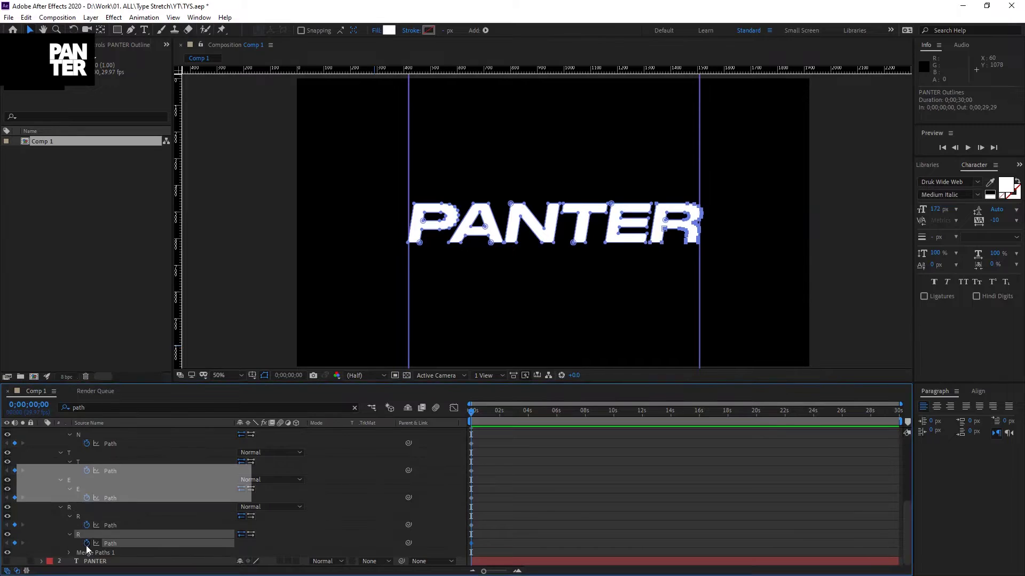
# - At 1 second, drag the letter points to stretch the T wide, pushing E and R right
pyautogui.moveTo(471, 412); pyautogui.dragTo(485, 412)
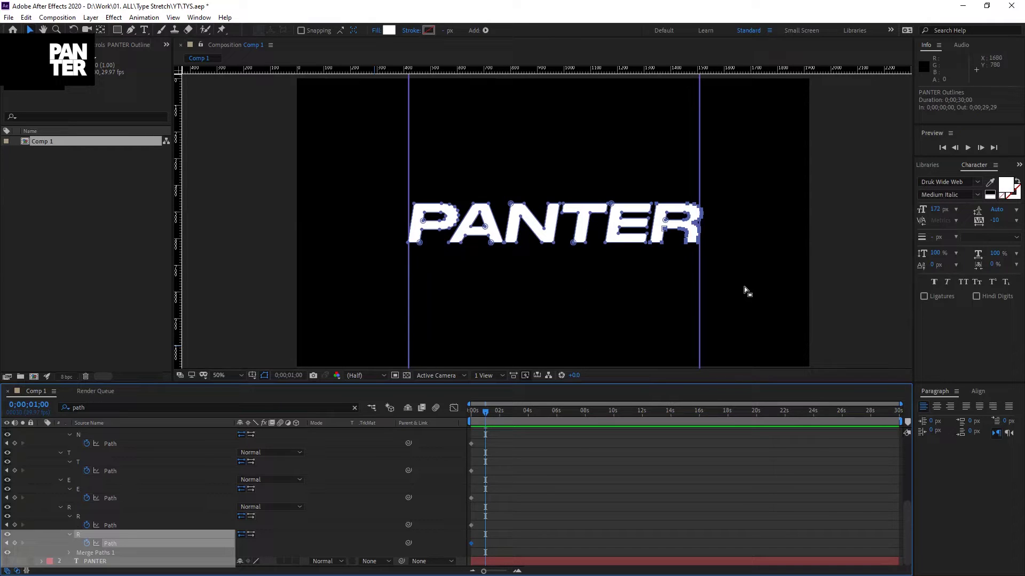
pyautogui.moveTo(749, 292); pyautogui.dragTo(581, 182)
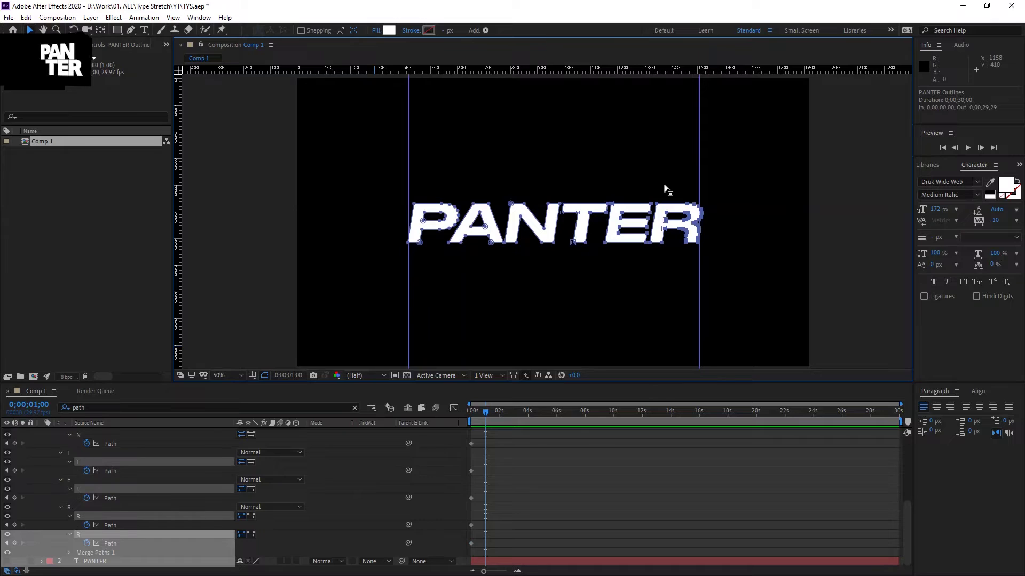
pyautogui.hotkey('shift', 'Right')
pyautogui.moveTo(591, 231); pyautogui.dragTo(639, 235)
pyautogui.moveTo(802, 278); pyautogui.dragTo(727, 178)
# - Pull the E and R back left and shift the whole word about 50 px left
pyautogui.press('.')
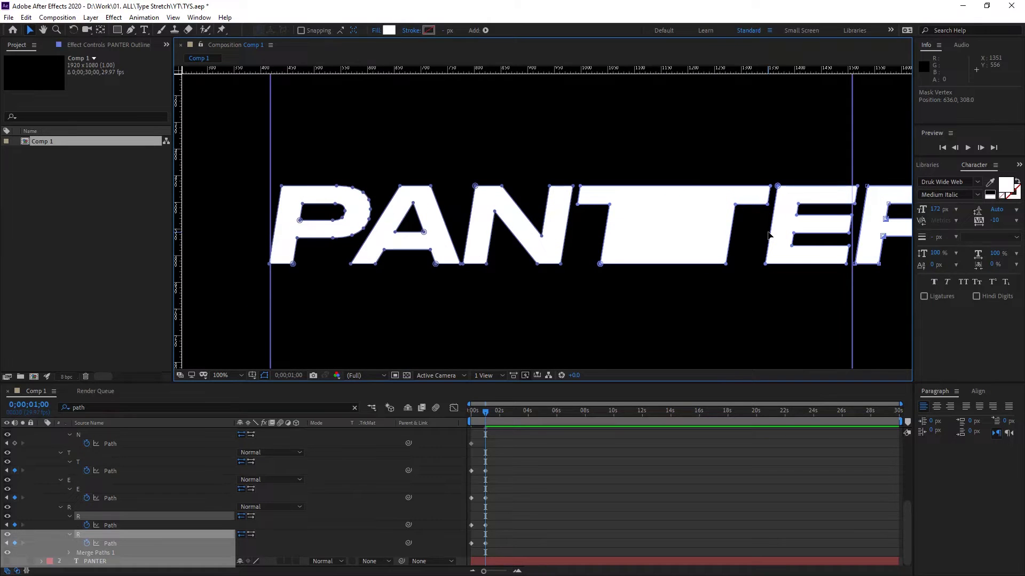
pyautogui.press('space')
pyautogui.moveTo(750, 277); pyautogui.dragTo(646, 274)
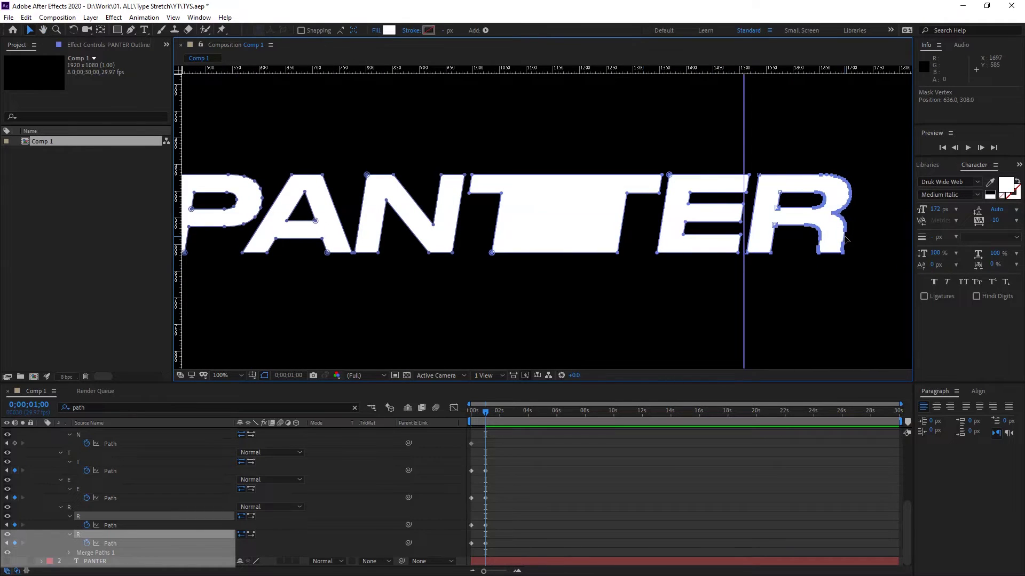
pyautogui.moveTo(844, 239); pyautogui.dragTo(815, 240)
pyautogui.moveTo(741, 216); pyautogui.dragTo(715, 216)
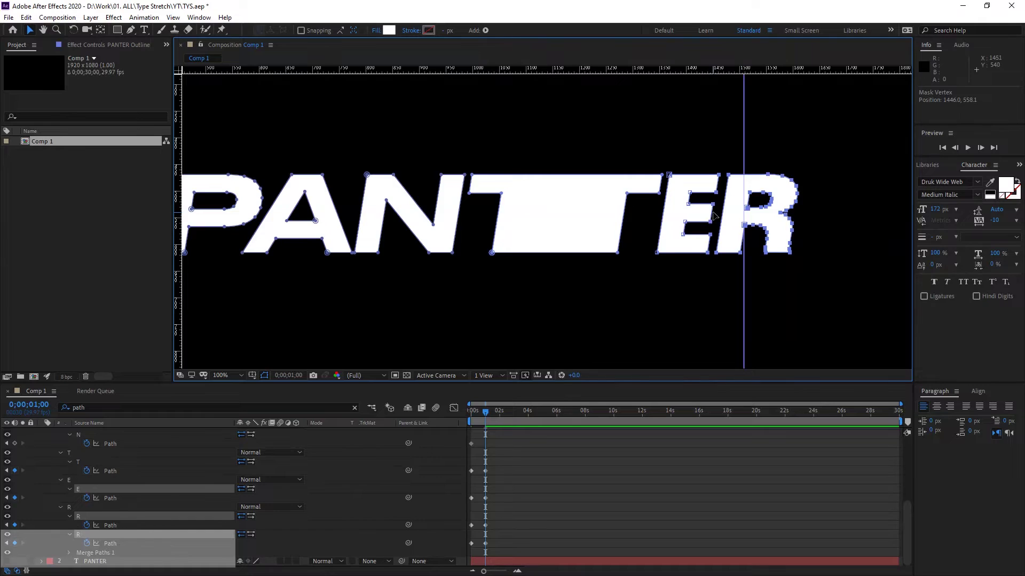
pyautogui.hotkey('shift', 'Left')
pyautogui.hotkey('shift', 'Left')
pyautogui.hotkey('ctrl', 'a')
pyautogui.hotkey('shift', 'Left')
pyautogui.hotkey('shift', 'Left')
pyautogui.hotkey('shift', 'Left')
pyautogui.hotkey('shift', 'Left')
pyautogui.hotkey('shift', 'Left')
pyautogui.moveTo(807, 303); pyautogui.dragTo(667, 155)
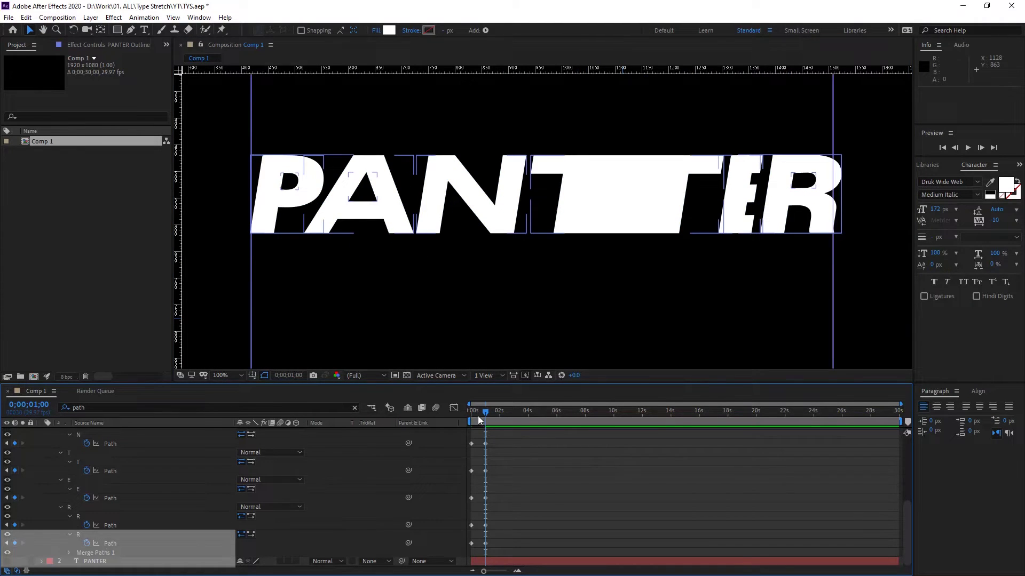
# - Preview the stretch, stop at 0;00;01;15, and marquee-select all the letter Path keyframes
pyautogui.moveTo(486, 412); pyautogui.dragTo(466, 412)
pyautogui.press('space')
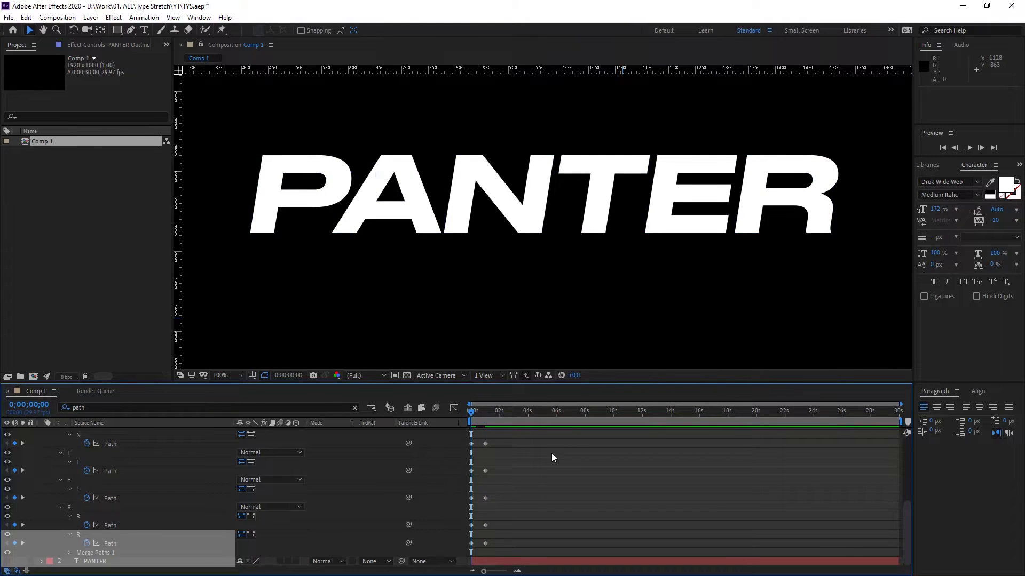
pyautogui.press('space')
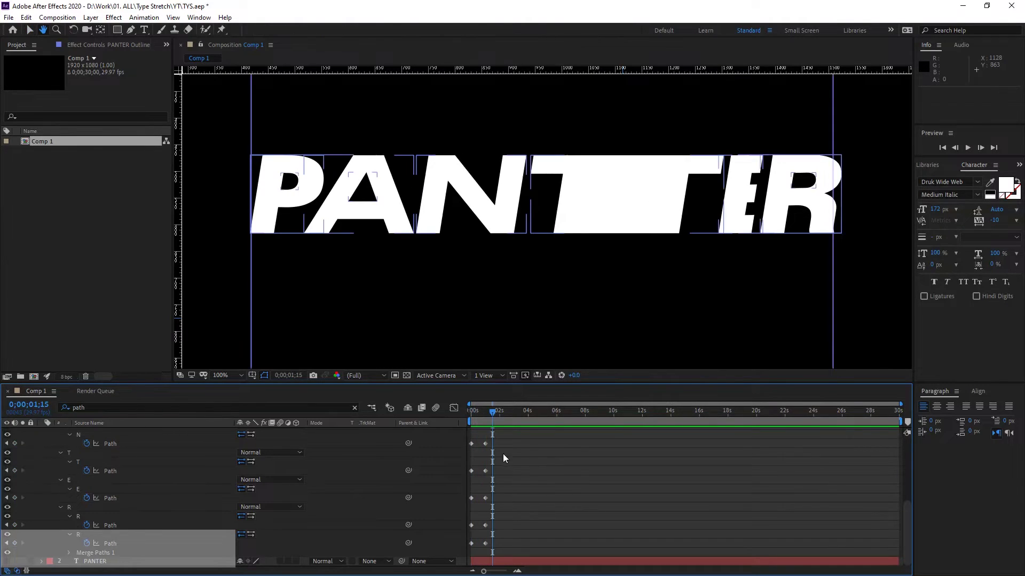
pyautogui.moveTo(510, 437); pyautogui.dragTo(466, 549)
pyautogui.click(511, 545)
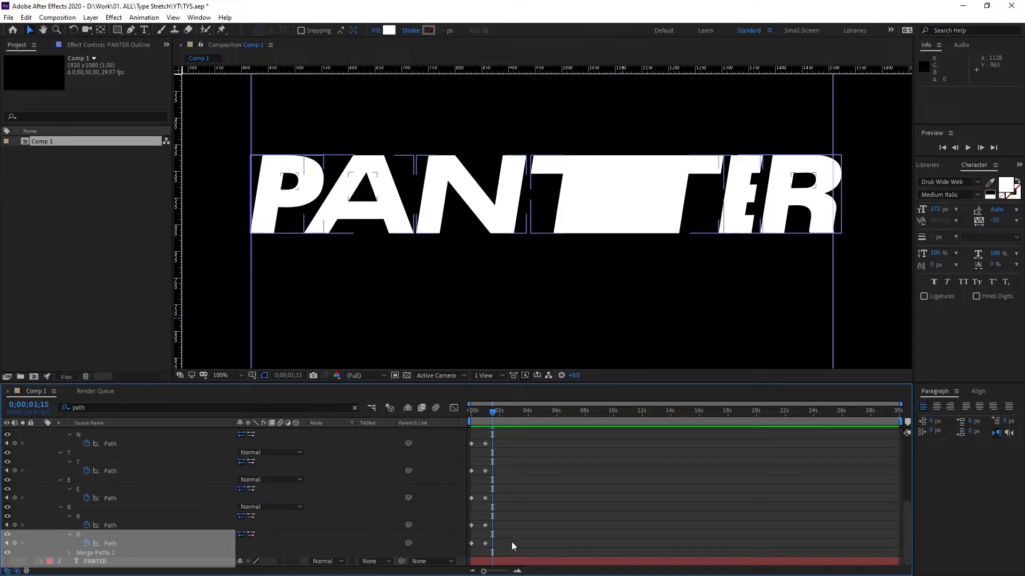
pyautogui.scroll(10, 473, 449)
pyautogui.moveTo(511, 564); pyautogui.dragTo(470, 456)
# - Apply Easy Ease to all the selected Path keyframes
pyautogui.rightClick(486, 469)
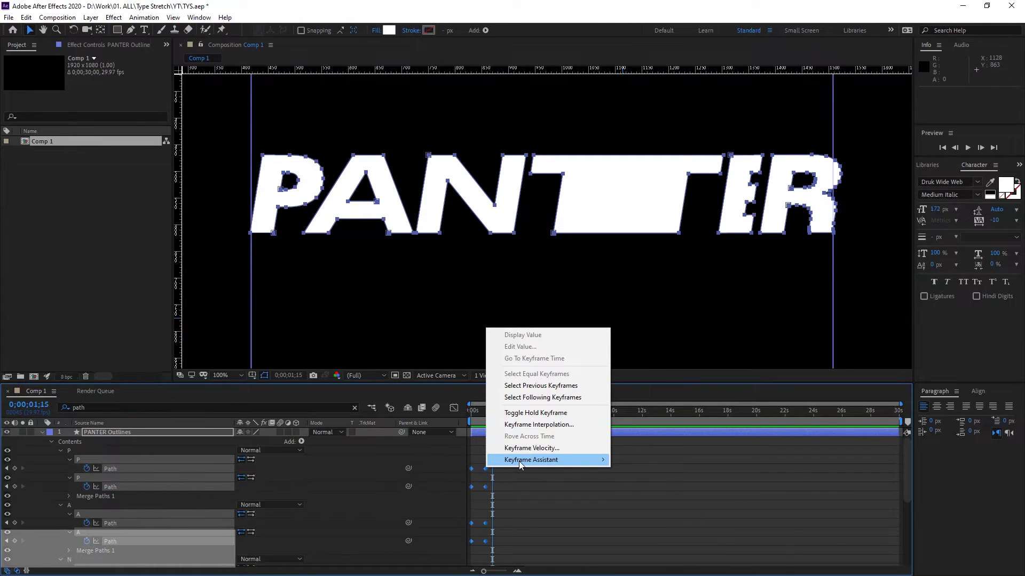
pyautogui.moveTo(520, 464)
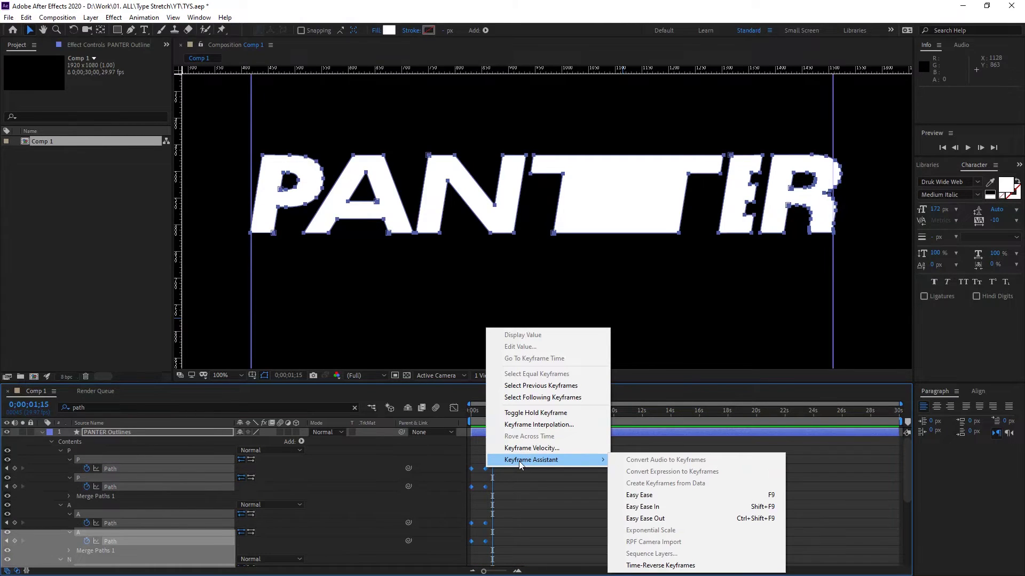
pyautogui.click(651, 495)
pyautogui.click(620, 508)
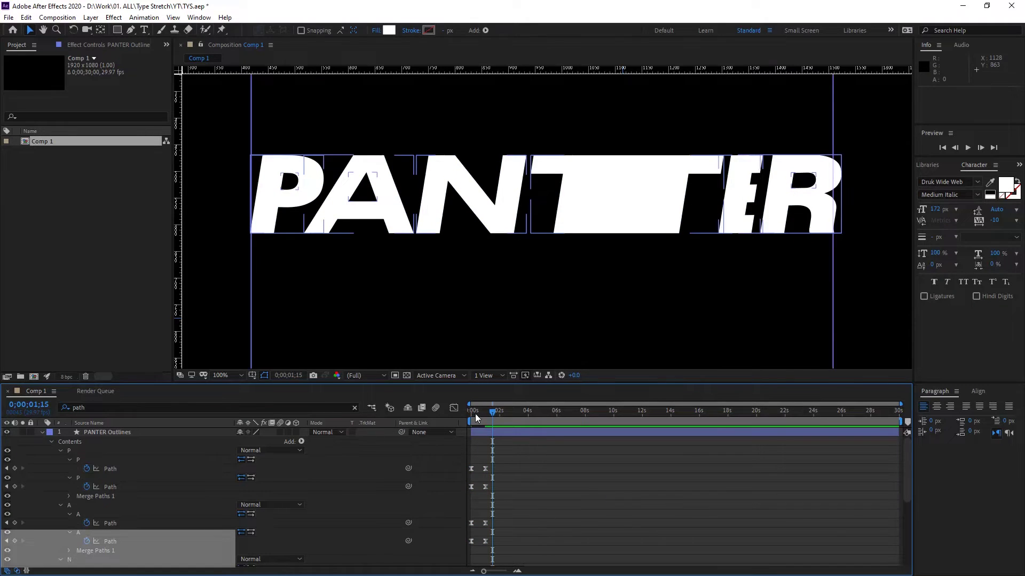
# - Preview the eased stretch from the start and select every letter's starting Path keyframes
pyautogui.moveTo(492, 411); pyautogui.dragTo(465, 411)
pyautogui.press('space')
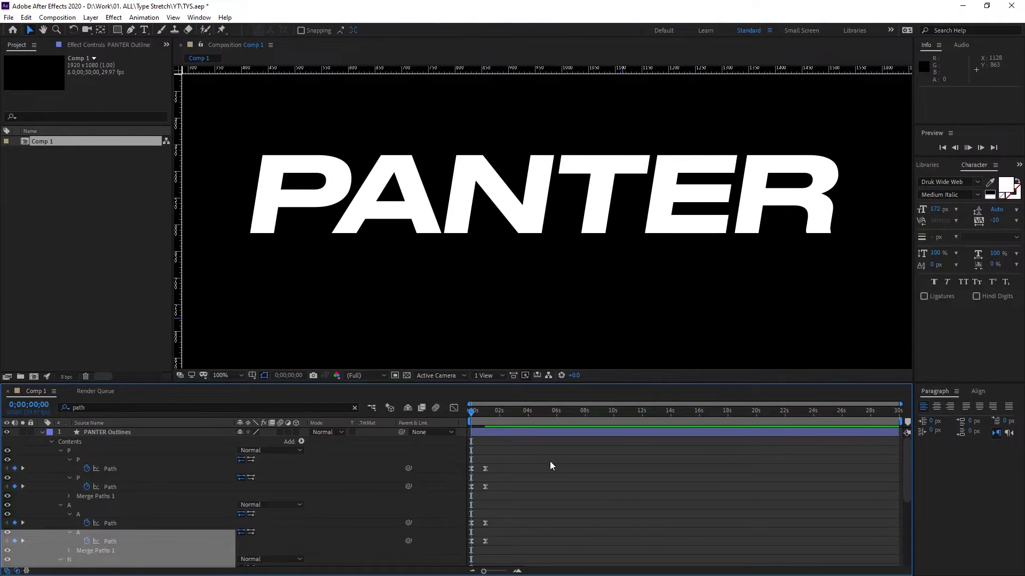
pyautogui.press('space')
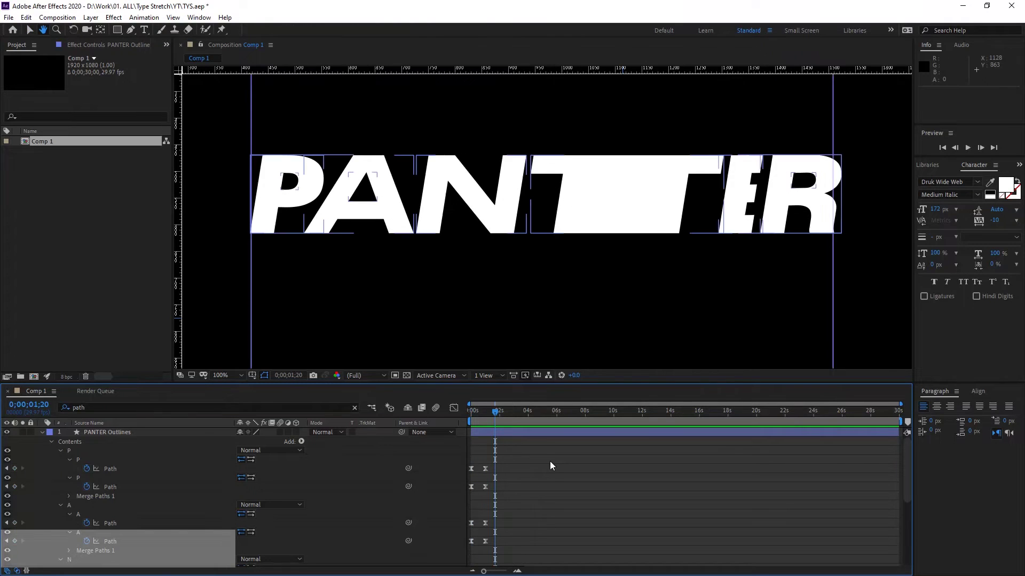
pyautogui.moveTo(476, 449); pyautogui.dragTo(464, 557)
# - Copy the nine starting Path keyframes, paste them at 0;00;01;25, and shift them to 0;00;01;29
pyautogui.hotkey('ctrl', 'c')
pyautogui.moveTo(495, 416); pyautogui.dragTo(499, 415)
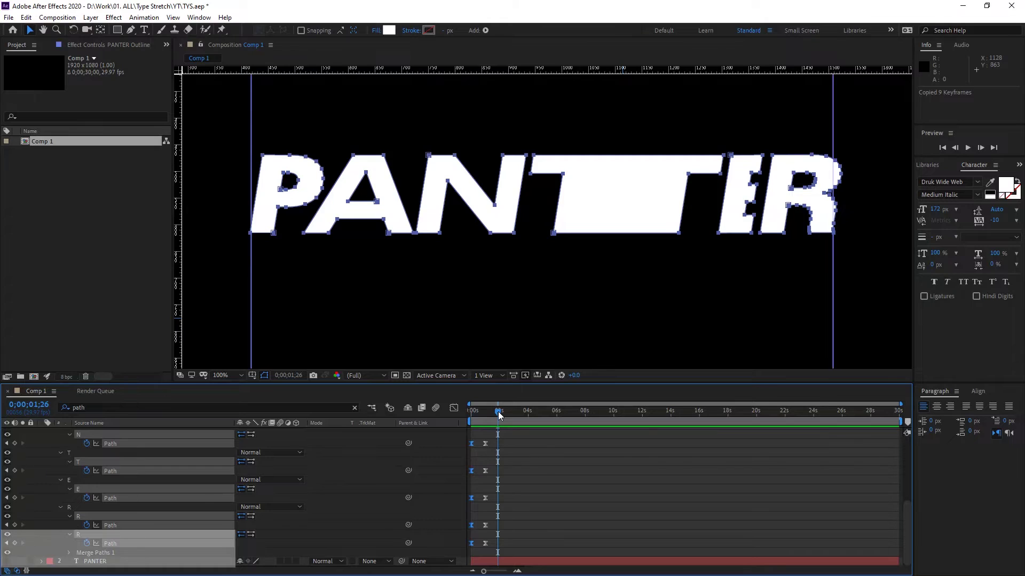
pyautogui.hotkey('ctrl', 'v')
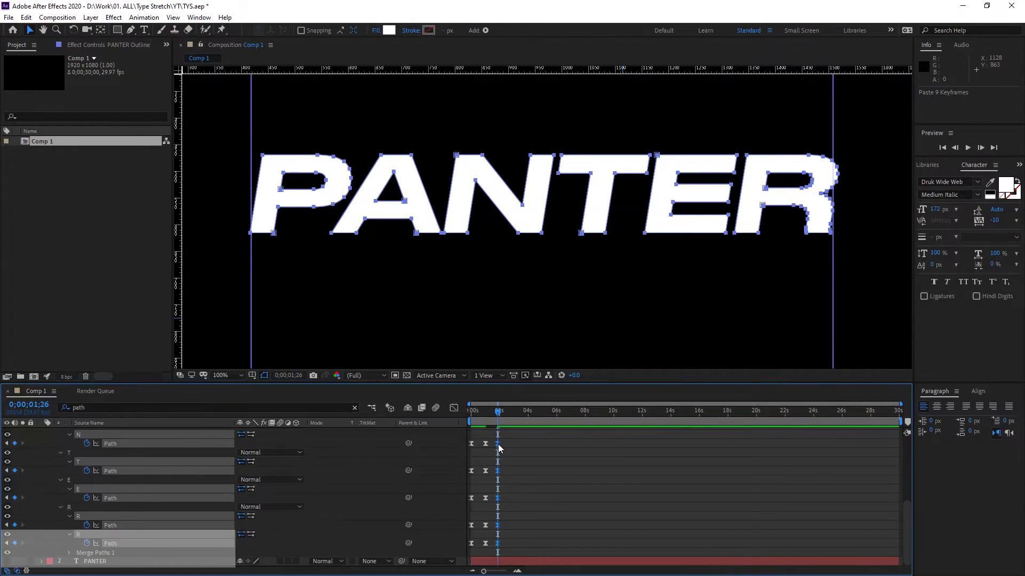
pyautogui.moveTo(496, 443); pyautogui.dragTo(499, 443)
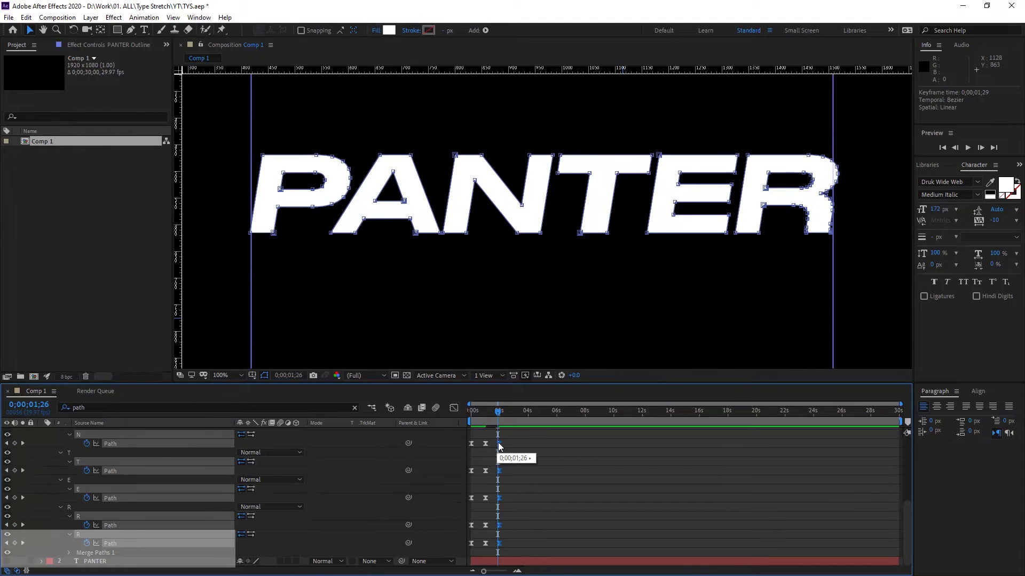
# - Preview from the start to watch the T stretch and snap back
pyautogui.moveTo(482, 411); pyautogui.dragTo(459, 411)
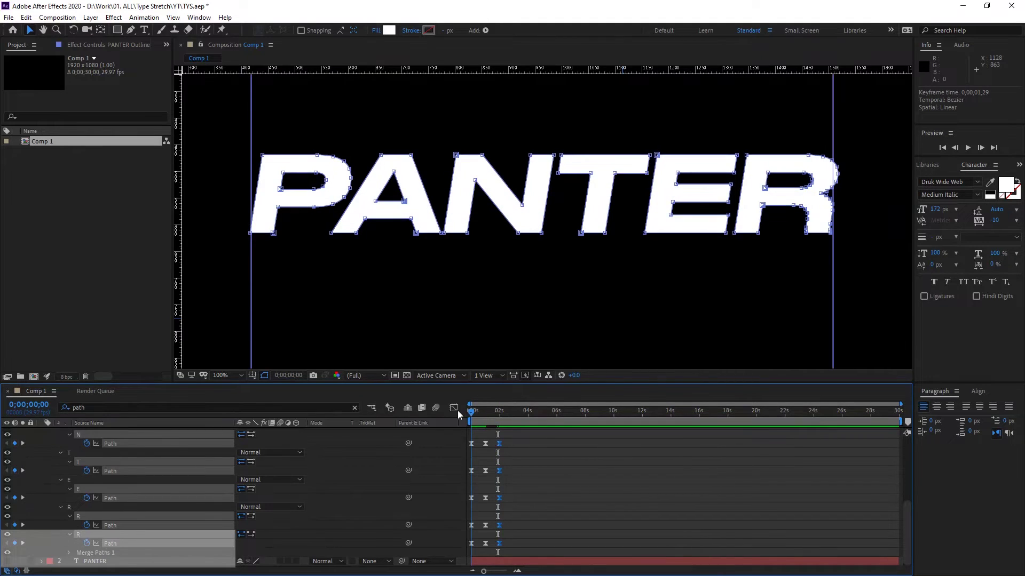
pyautogui.press('space')
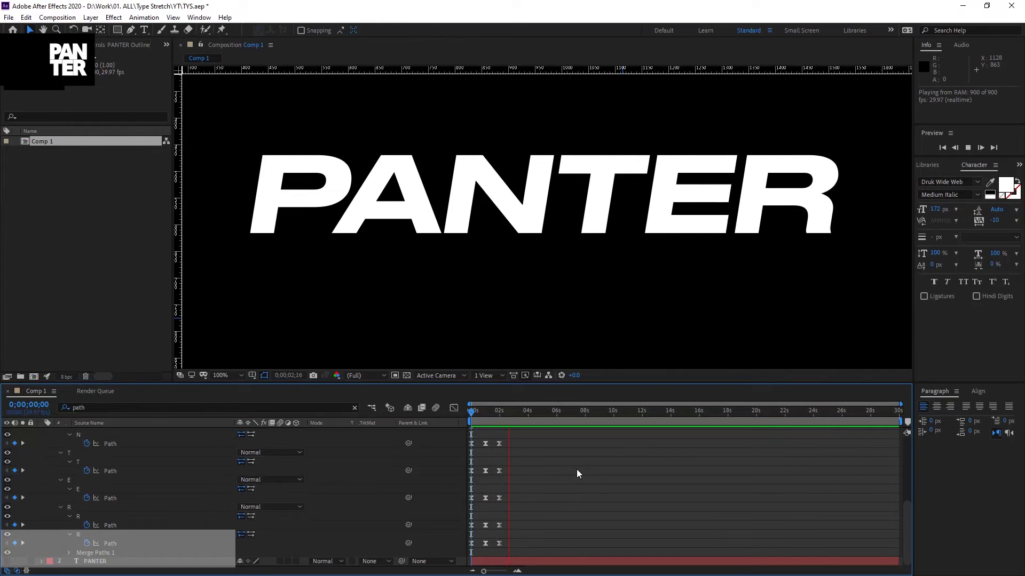
pyautogui.press('space')
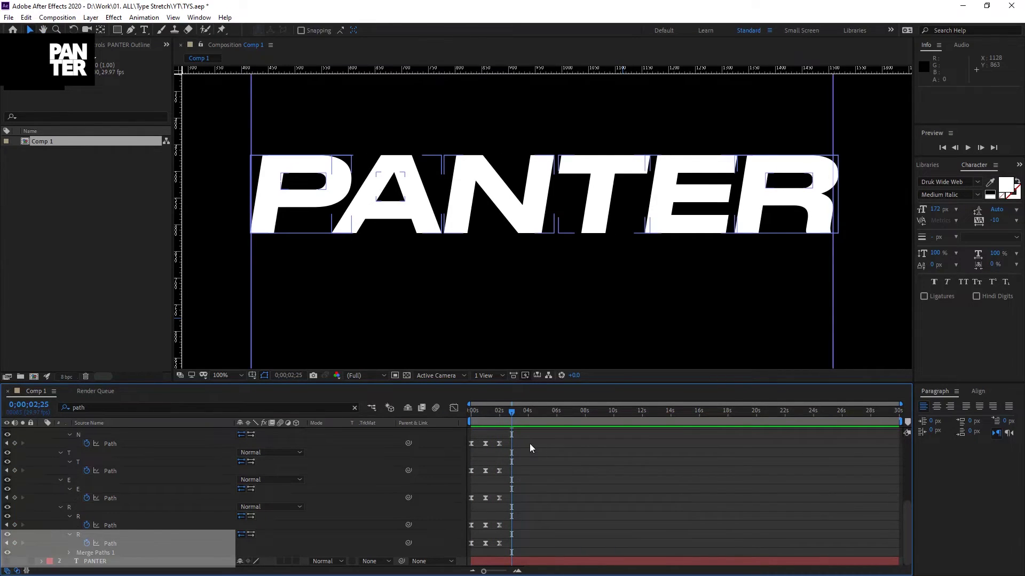
# - At 0;00;02;01, drag the E's right-side points to stretch it into a wide block
pyautogui.moveTo(506, 534)
pyautogui.mouseDown()
pyautogui.moveTo(496, 549)
pyautogui.moveTo(496, 536)
pyautogui.mouseUp()
pyautogui.moveTo(510, 411); pyautogui.dragTo(500, 412)
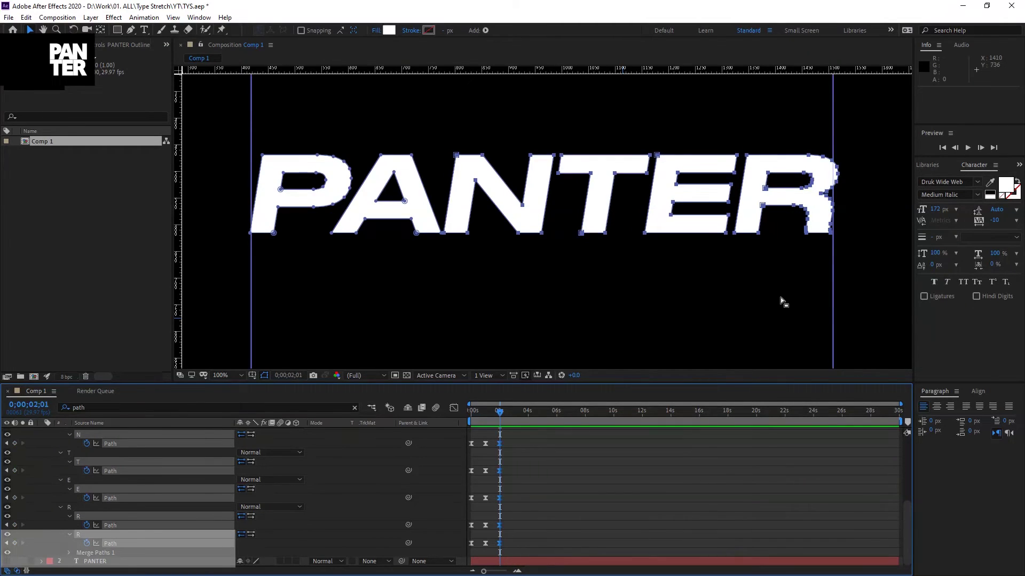
pyautogui.moveTo(864, 304); pyautogui.dragTo(710, 133)
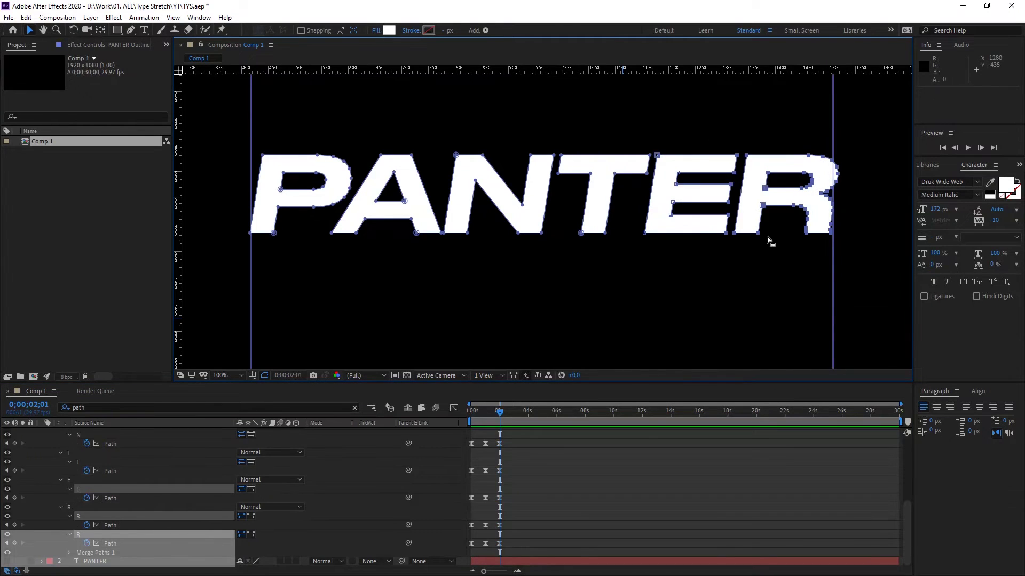
pyautogui.moveTo(735, 233); pyautogui.dragTo(813, 231)
pyautogui.hscroll(2, 736, 286)
pyautogui.moveTo(881, 286); pyautogui.dragTo(507, 139)
pyautogui.moveTo(549, 199); pyautogui.dragTo(518, 200)
pyautogui.hotkey('ctrl', 'z')
pyautogui.moveTo(836, 276); pyautogui.dragTo(768, 128)
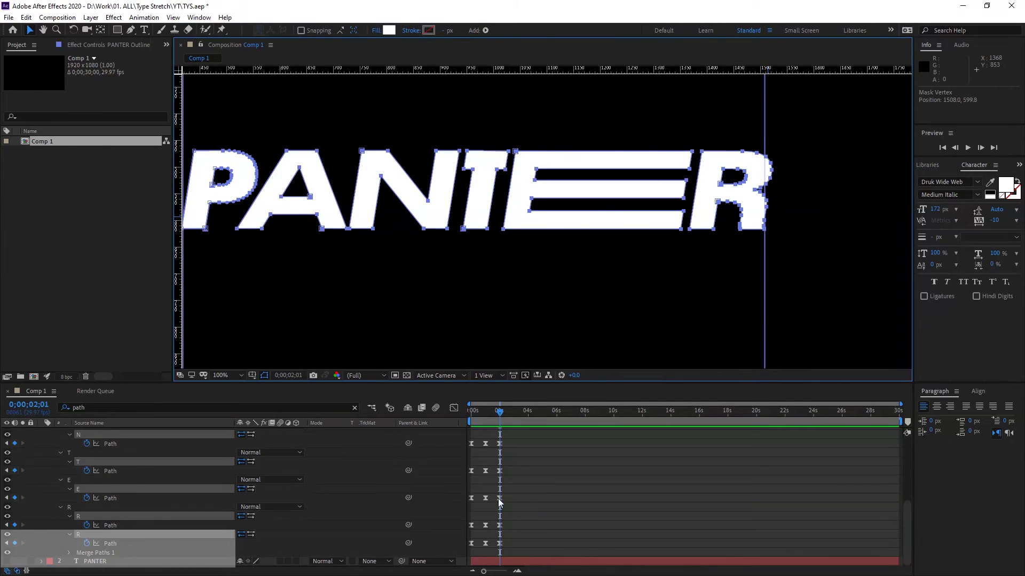
pyautogui.click(475, 555)
pyautogui.scroll(5, 466, 491)
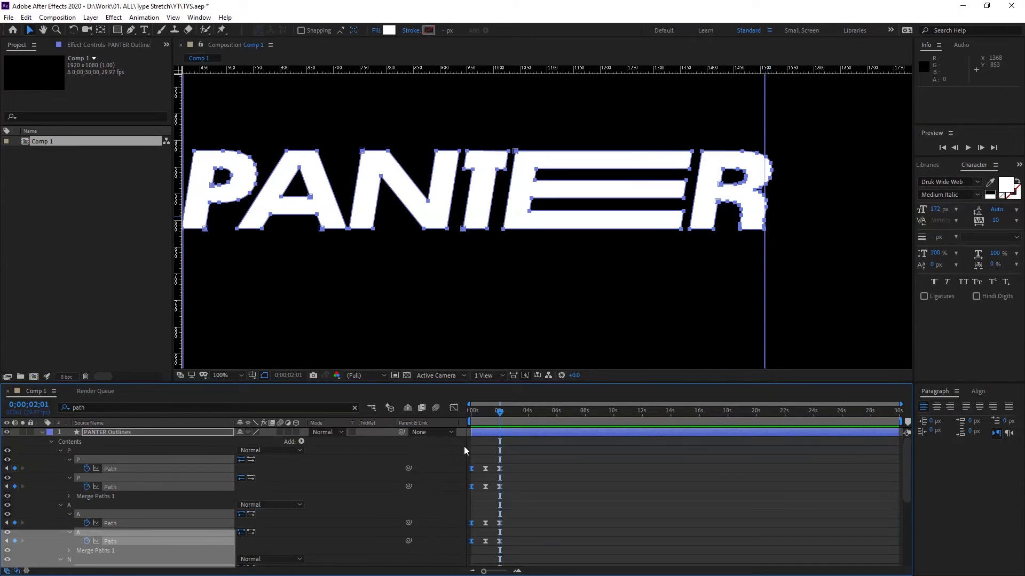
# - Paste the nine Path keyframes at 0;00;03;00 and stretch the E into a wide block
pyautogui.hotkey('ctrl', 'c')
pyautogui.click(501, 412)
pyautogui.moveTo(502, 412); pyautogui.dragTo(513, 411)
pyautogui.hotkey('ctrl', 'v')
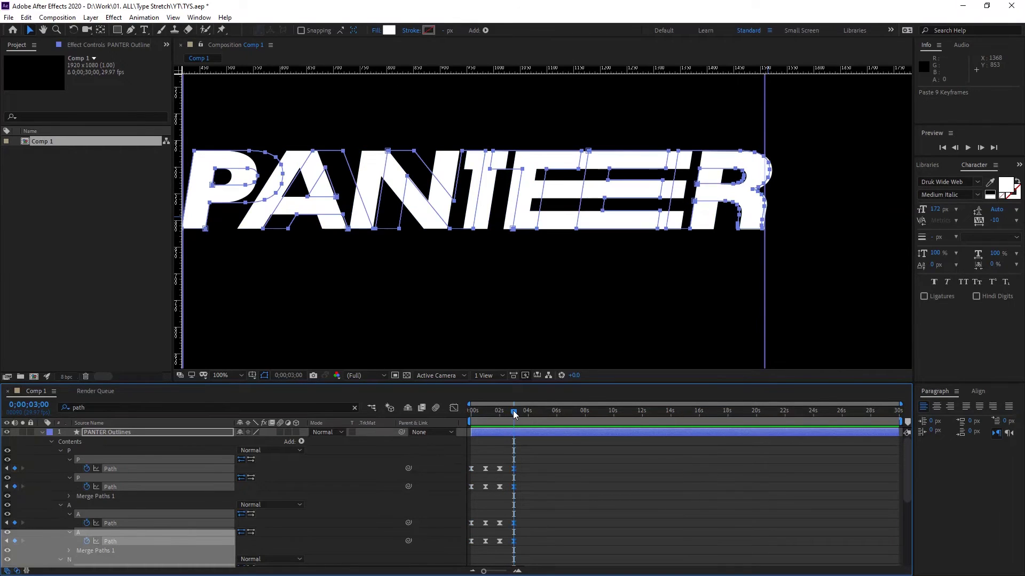
pyautogui.moveTo(588, 151); pyautogui.dragTo(286, 190)
# - Paste the normal PANTER shapes at 0;00;03;26, stretch the front letters wide, and preview
pyautogui.moveTo(845, 293); pyautogui.dragTo(616, 128)
pyautogui.moveTo(513, 411); pyautogui.dragTo(526, 411)
pyautogui.hotkey('ctrl', 'v')
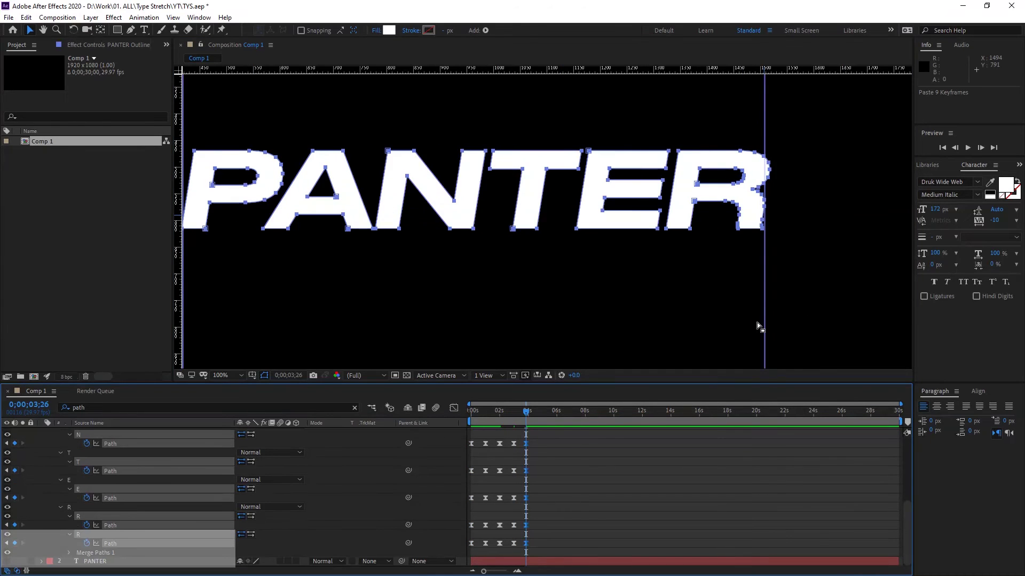
pyautogui.moveTo(884, 289); pyautogui.dragTo(243, 123)
pyautogui.hotkey('shift', 'Right')
pyautogui.hotkey('shift', 'Right')
pyautogui.hotkey('shift', 'Right')
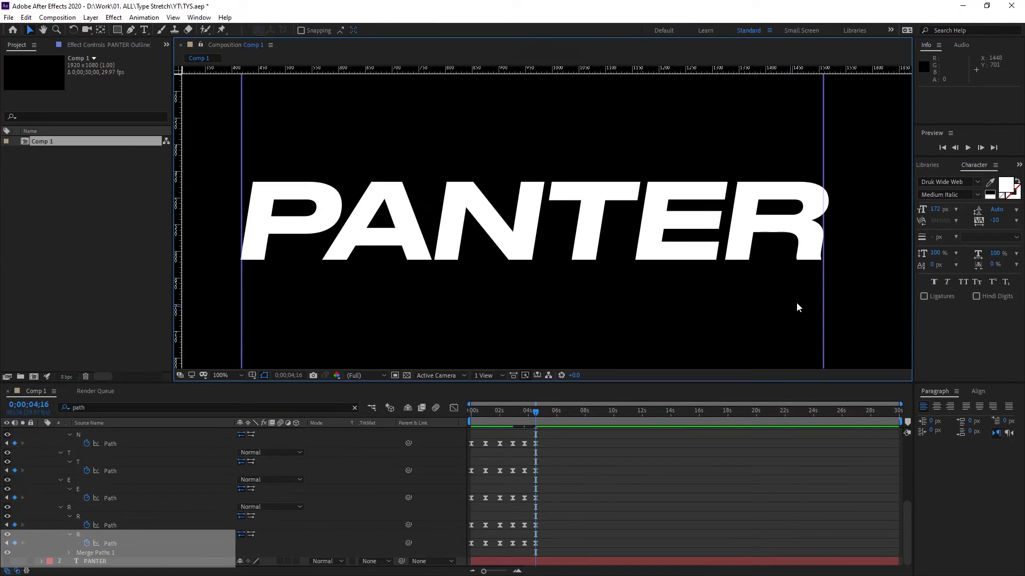
pyautogui.press('space')
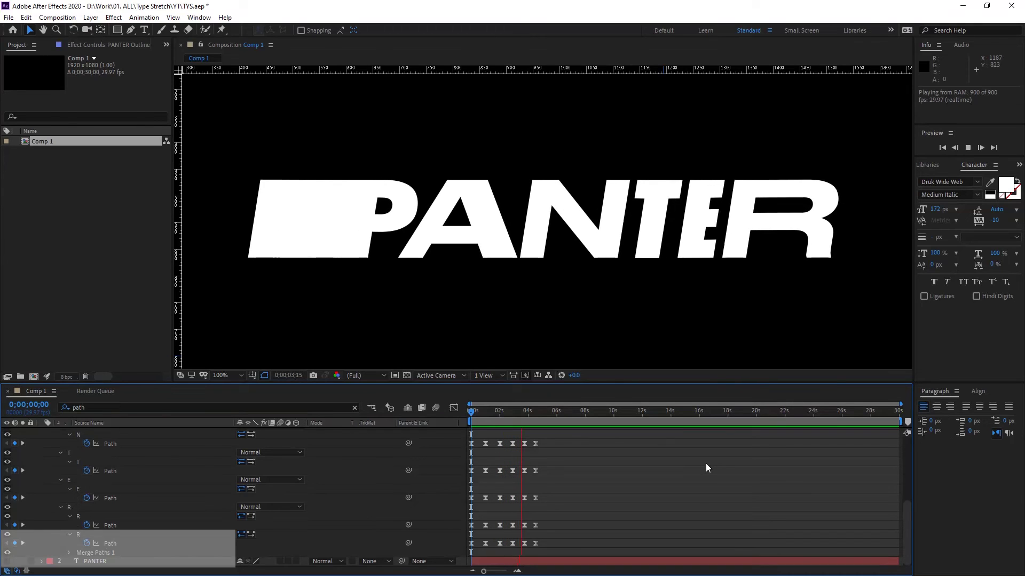
pyautogui.press('space')
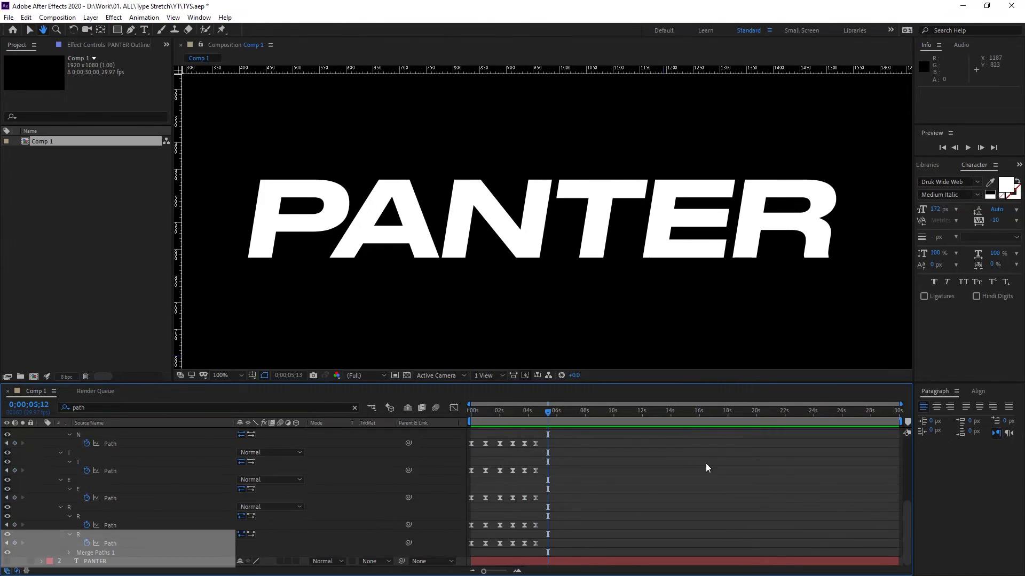
pyautogui.moveTo(510, 407); pyautogui.dragTo(501, 414)
pyautogui.moveTo(520, 410)
pyautogui.mouseDown()
pyautogui.moveTo(533, 411)
pyautogui.moveTo(469, 415)
pyautogui.moveTo(519, 416)
pyautogui.mouseUp()
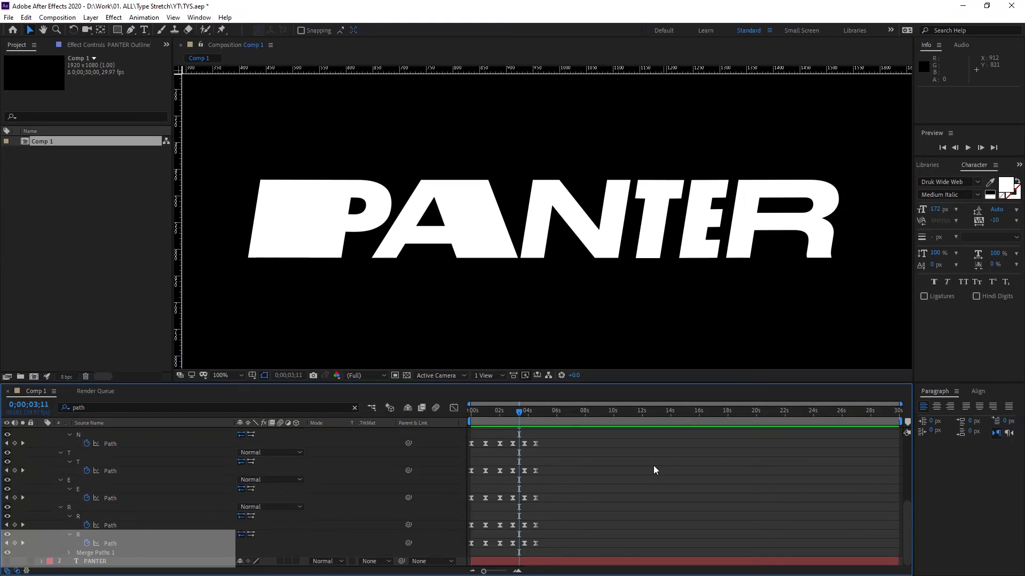